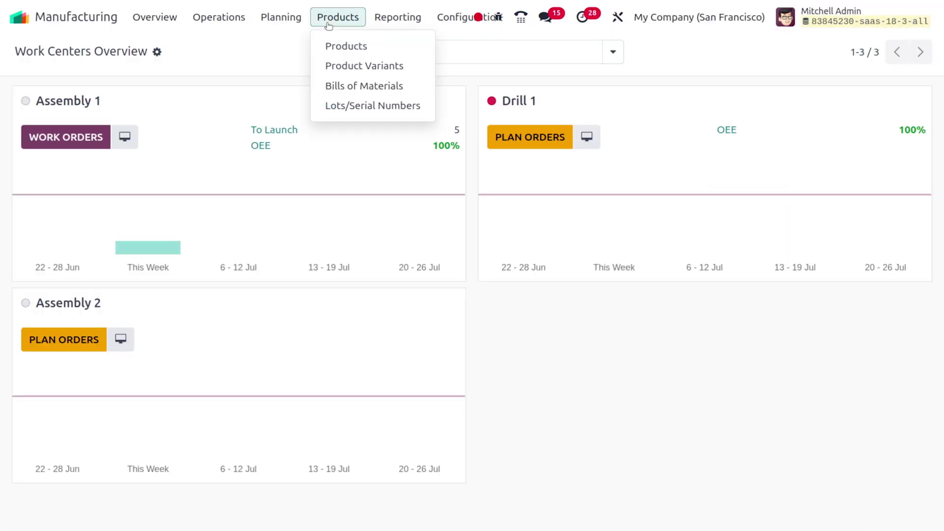
# Open the Table Leg card from the Products catalogue.
pyautogui.click(346, 49)
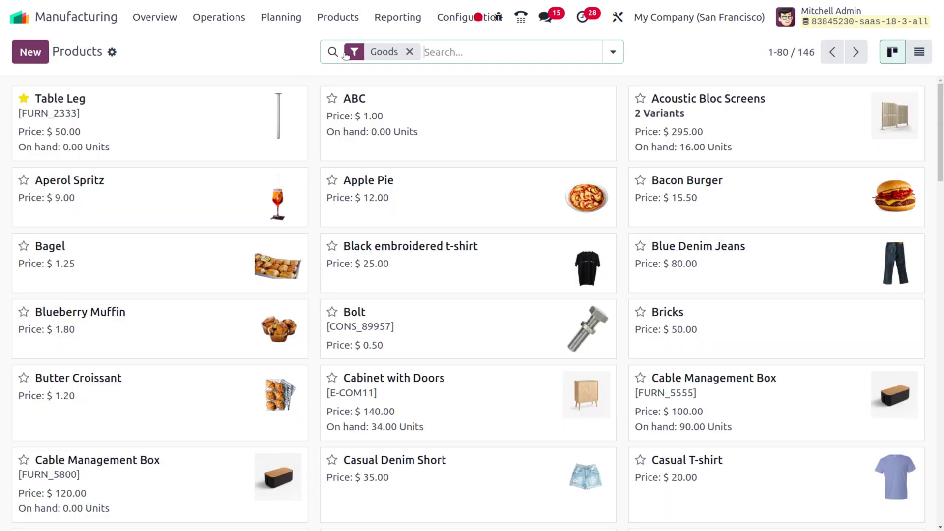
pyautogui.click(180, 116)
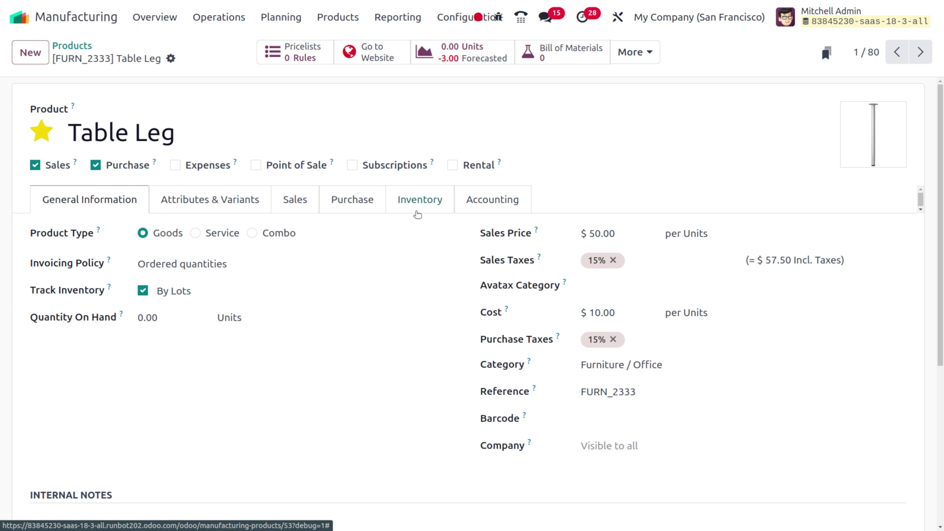
# Review Table Leg's inventory settings: Buy route, lot tracking and custom lot pattern FUR%(year)s%(month)s0000002.
pyautogui.click(419, 200)
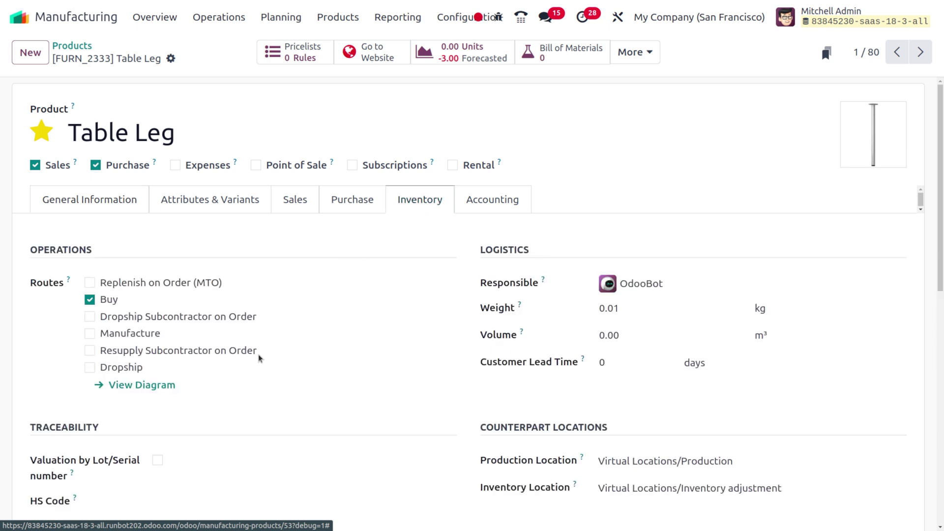
pyautogui.scroll(-3, 259, 358)
pyautogui.scroll(-2, 259, 358)
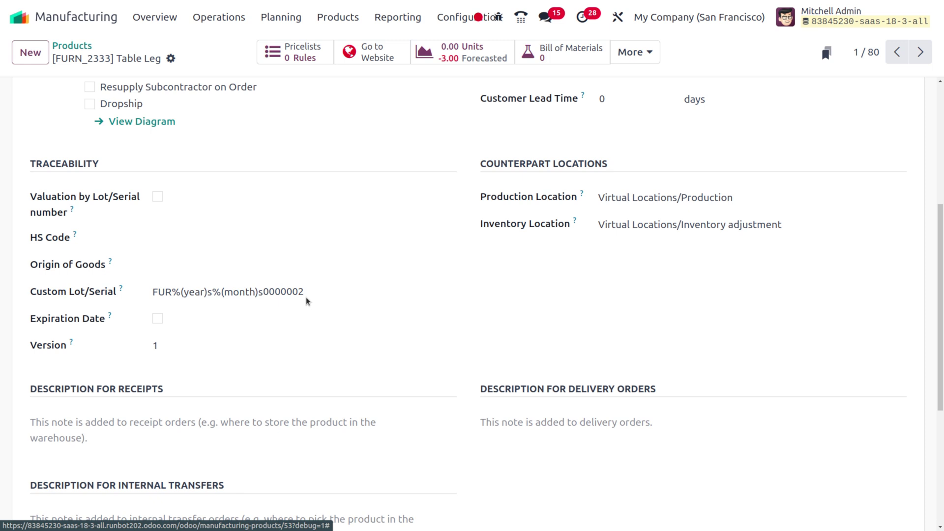
pyautogui.scroll(5, 184, 173)
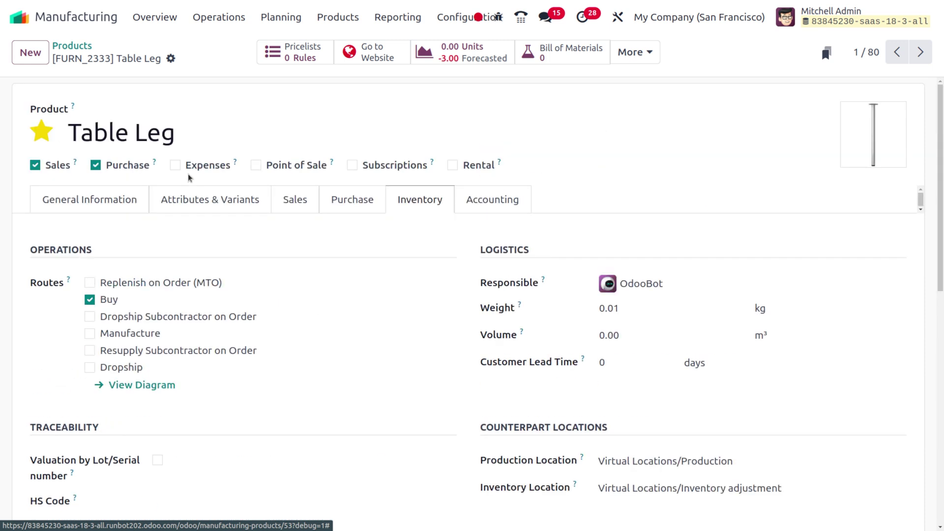
pyautogui.click(106, 204)
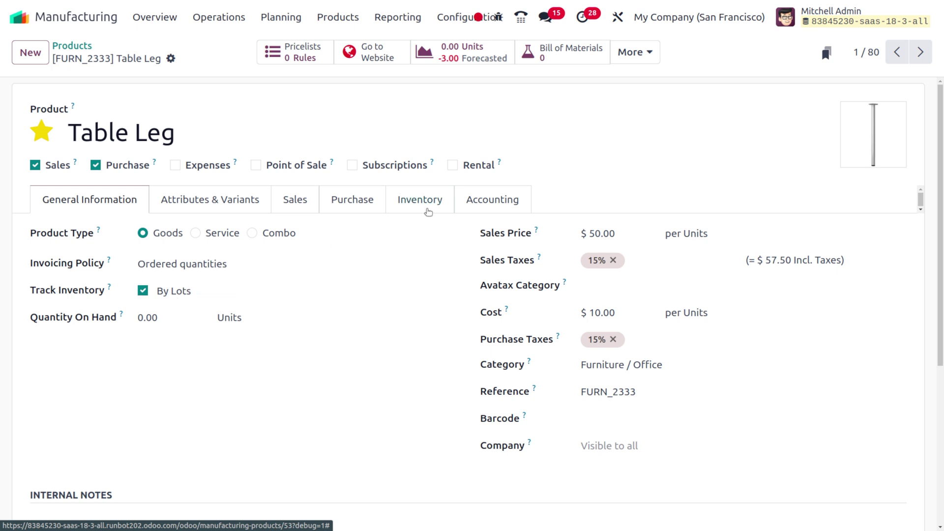
pyautogui.click(420, 199)
pyautogui.scroll(-3, 255, 398)
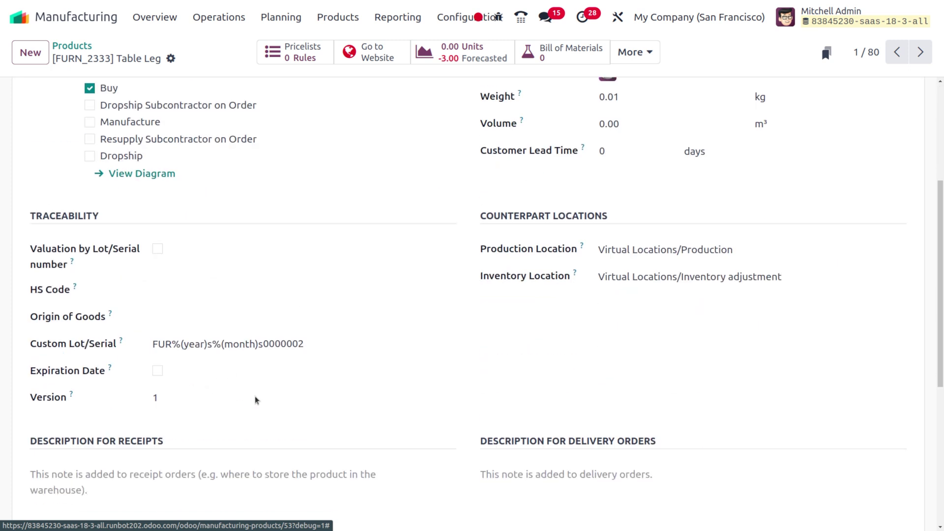
pyautogui.scroll(-1, 255, 398)
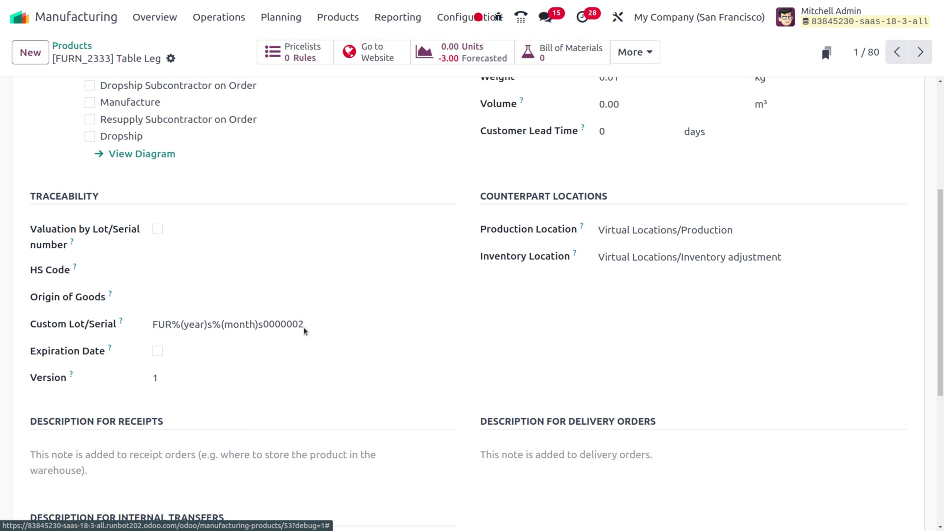
pyautogui.scroll(3, 287, 327)
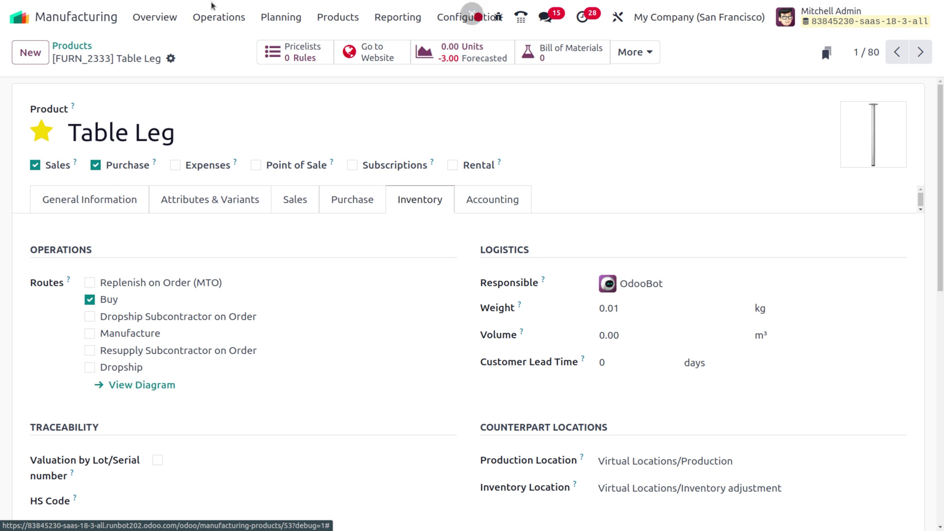
pyautogui.click(220, 17)
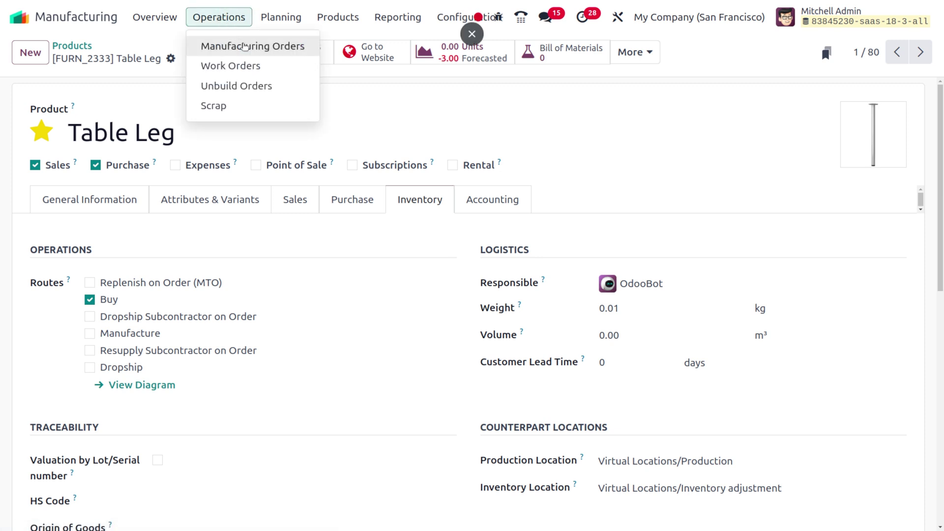
# Create a new manufacturing order with product Table Leg and save it as draft WH/MO/00013.
pyautogui.click(245, 46)
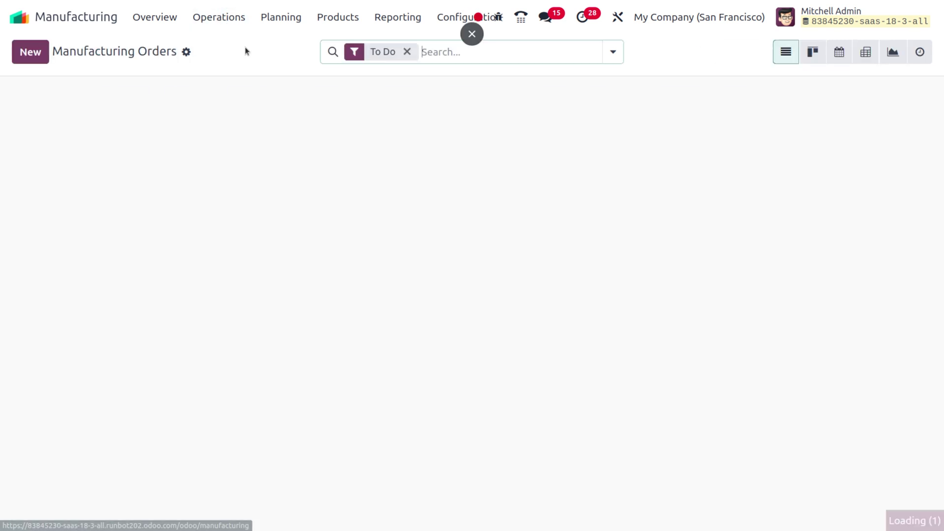
pyautogui.click(31, 52)
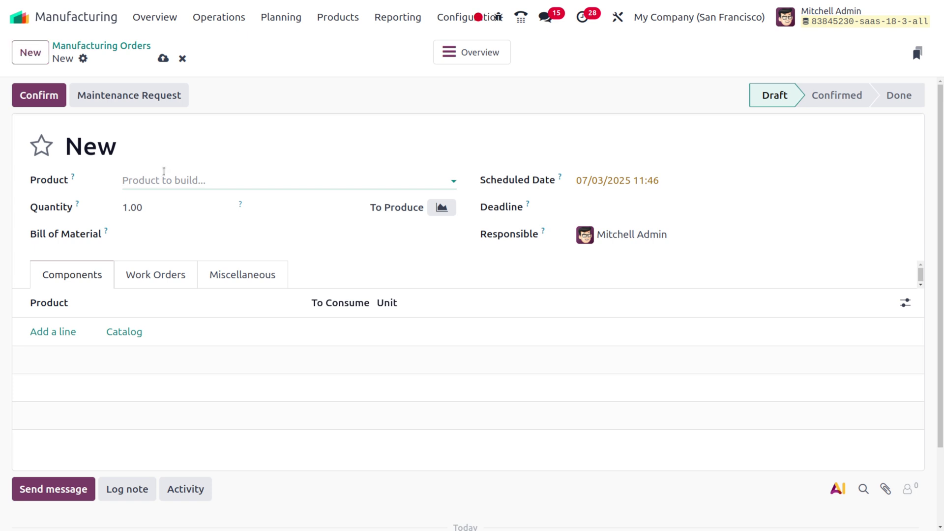
pyautogui.click(166, 179)
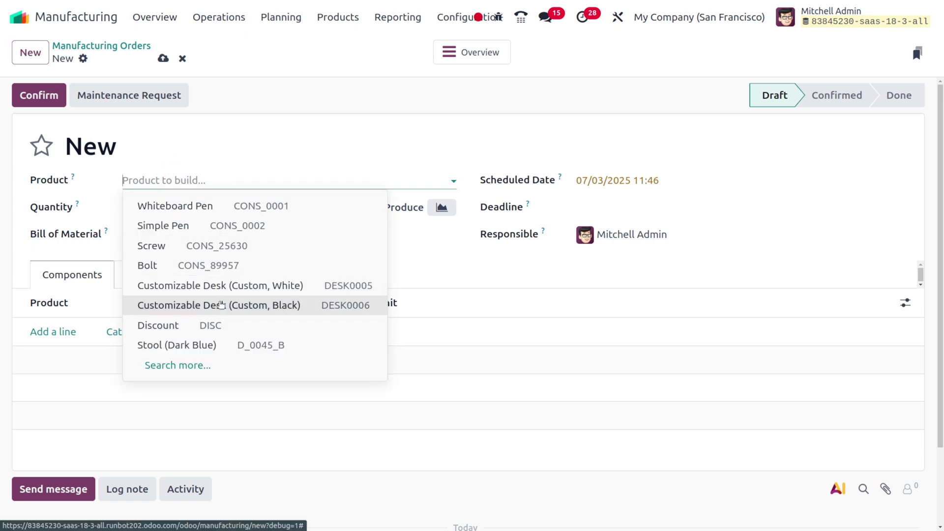
pyautogui.write('table')
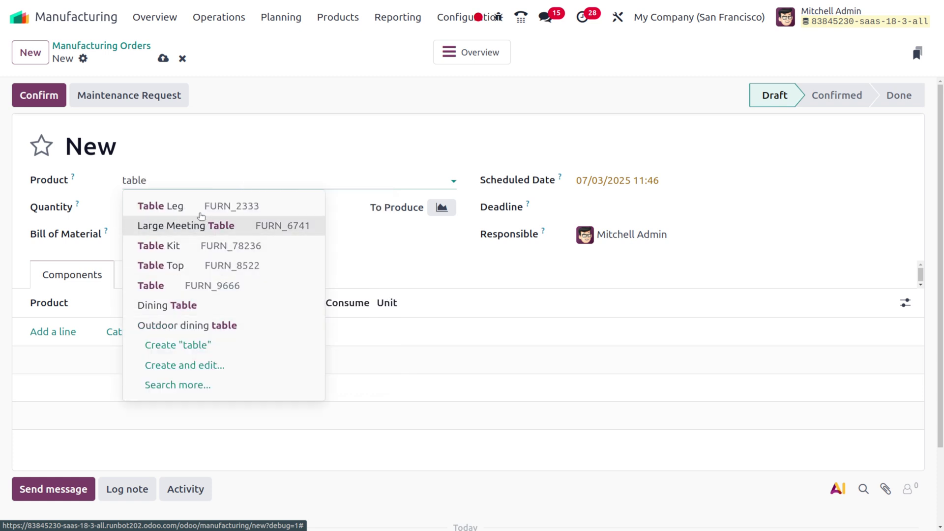
pyautogui.click(160, 205)
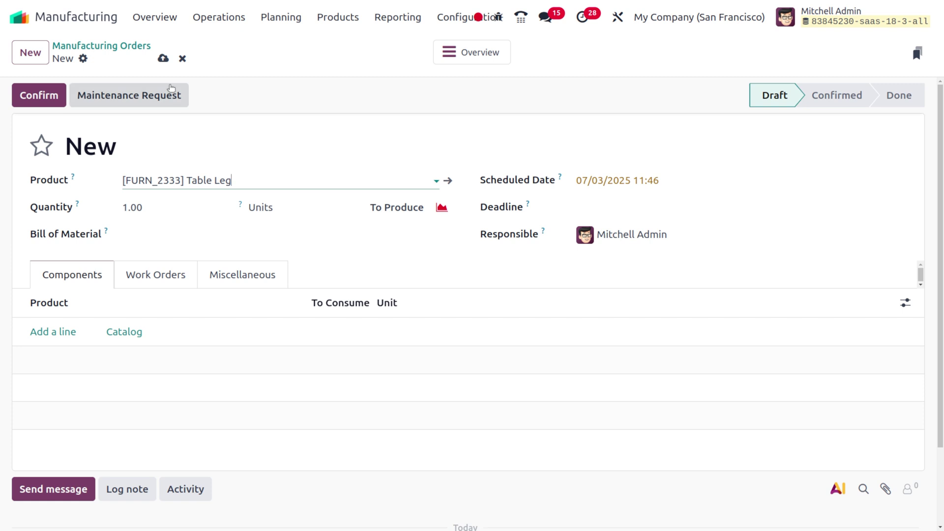
pyautogui.click(164, 58)
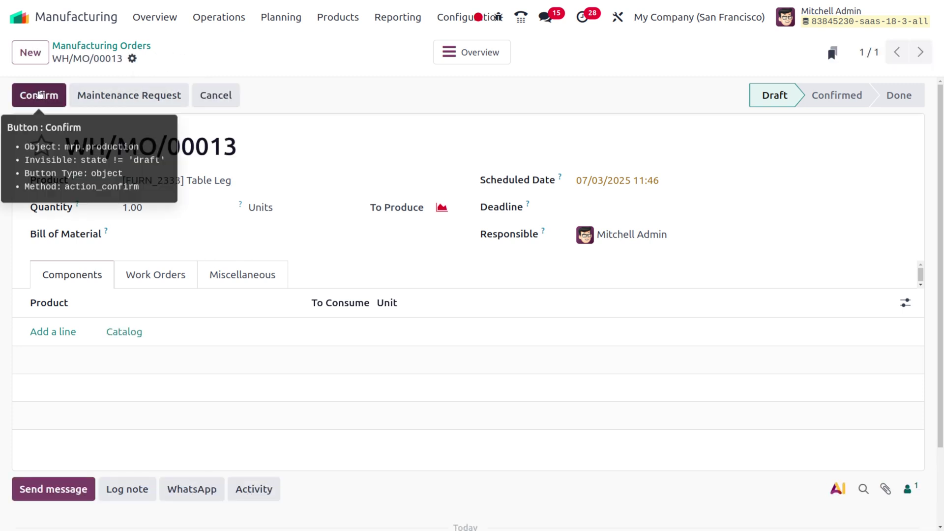
pyautogui.click(39, 95)
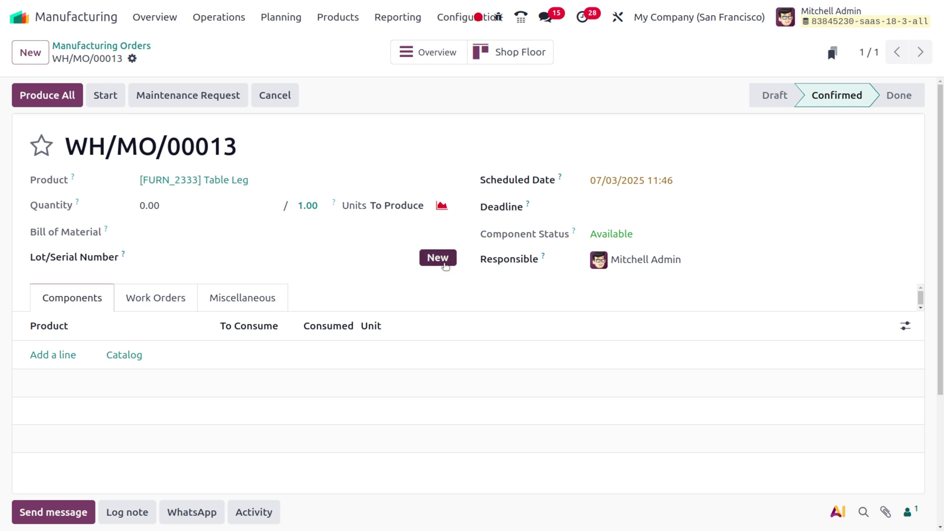
pyautogui.click(445, 264)
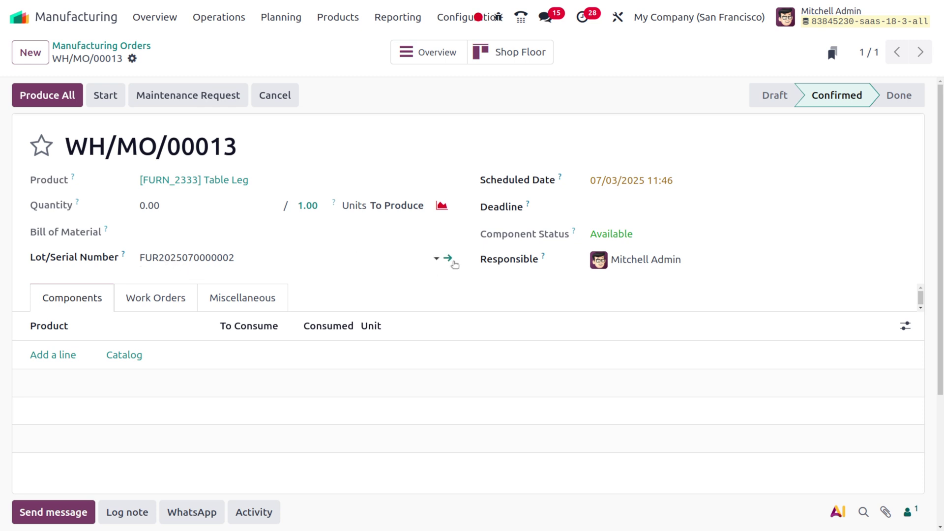
pyautogui.click(448, 259)
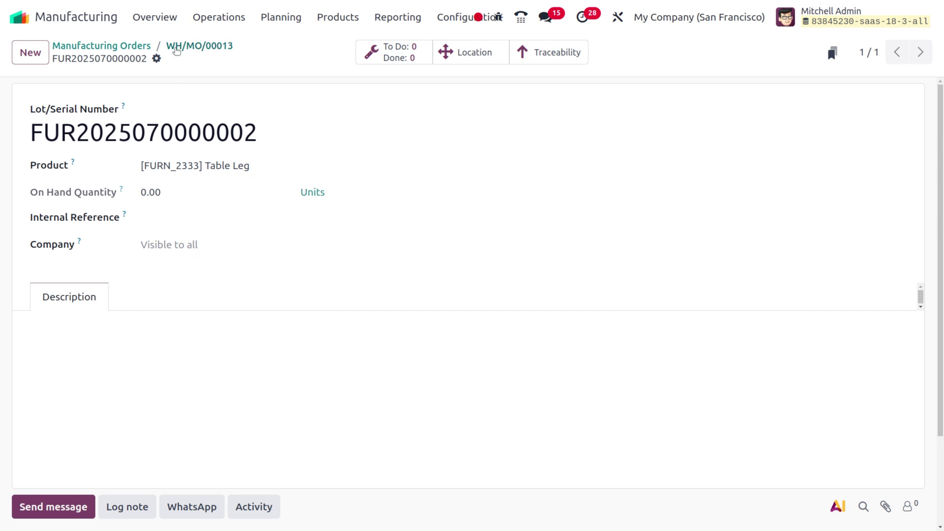
pyautogui.click(178, 46)
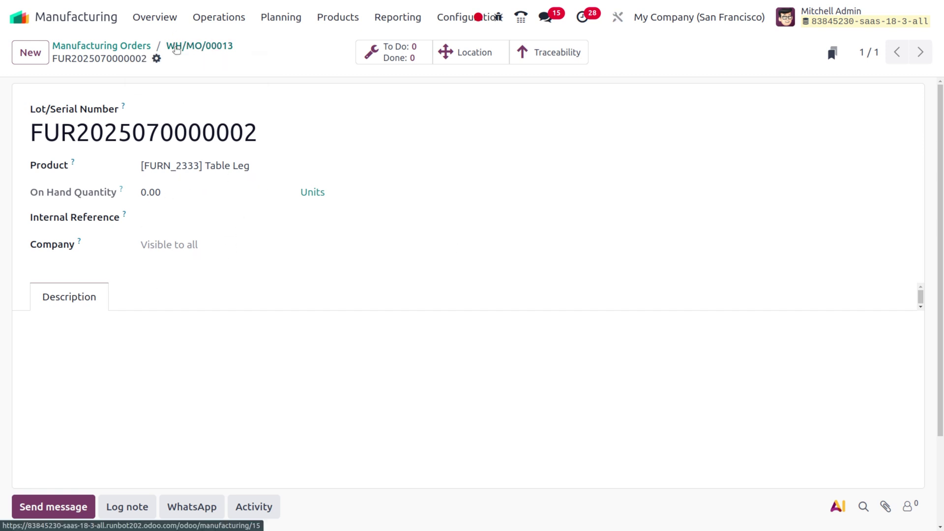